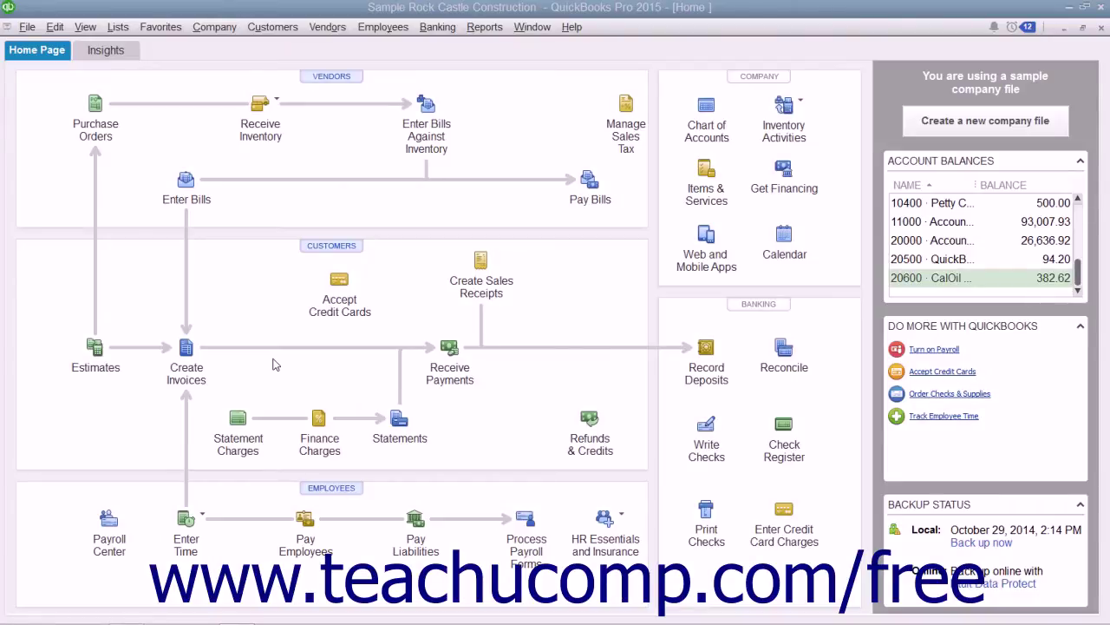
- Create a new purchase order from the Vendors menu with Patton Hardware Supplies as vendor
{"action": "left_click", "coordinate": [331, 33]}
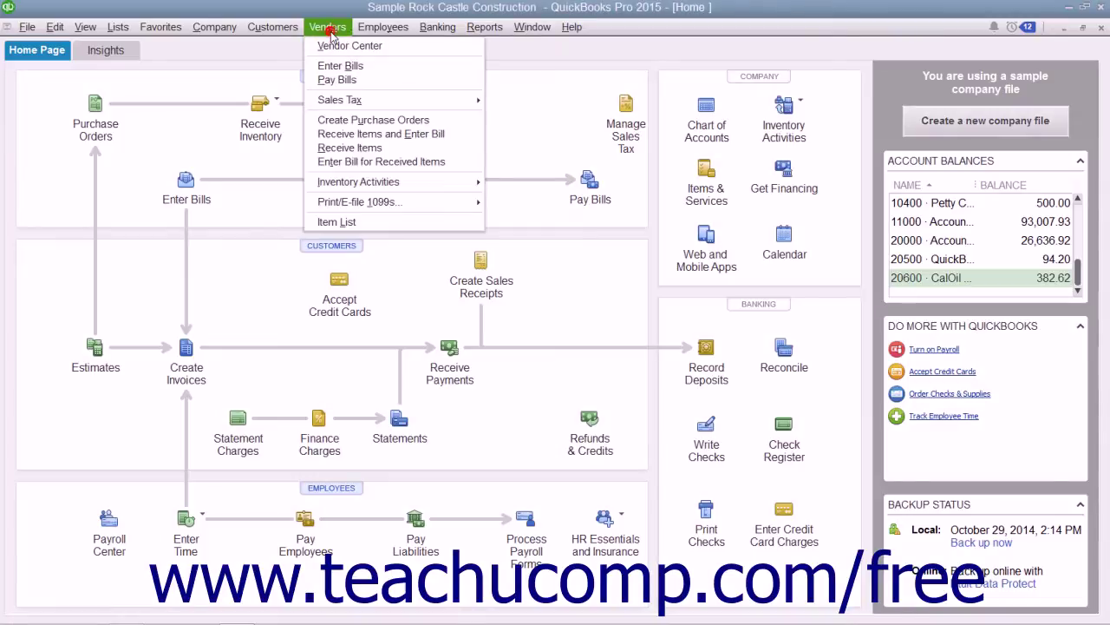
{"action": "left_click", "coordinate": [354, 121]}
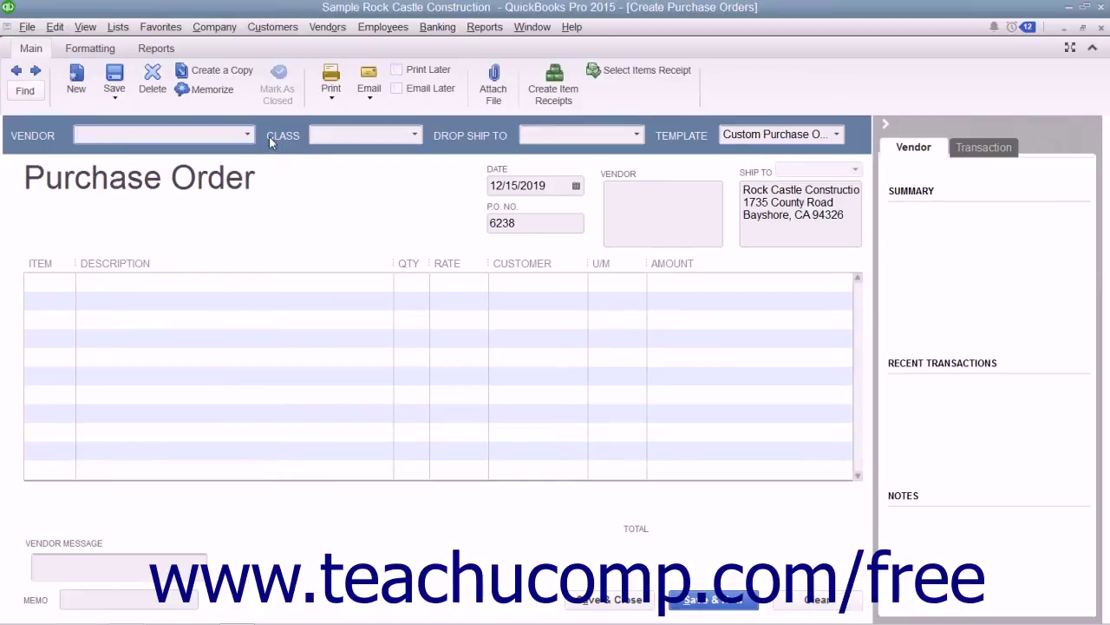
{"action": "type", "text": "Patton Hardware Supplies"}
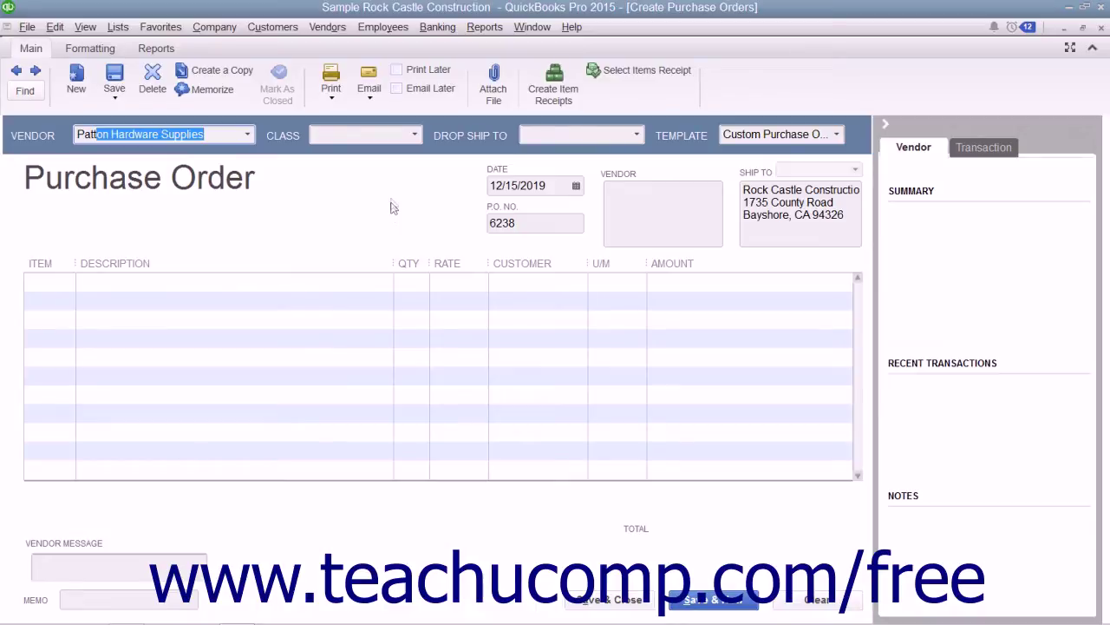
{"action": "left_click", "coordinate": [247, 134]}
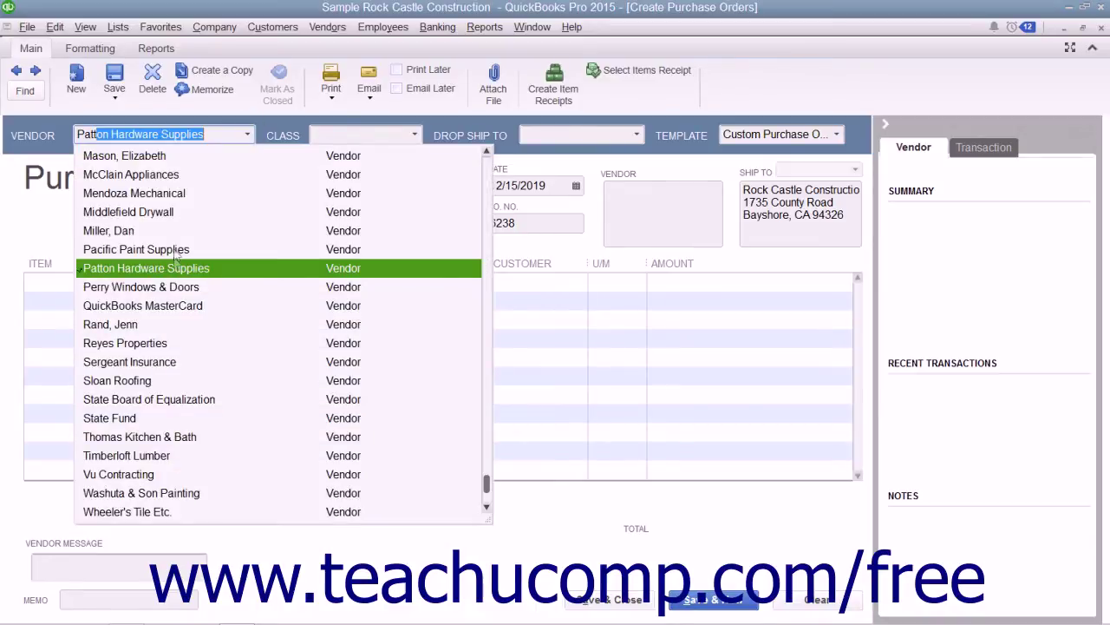
{"action": "left_click", "coordinate": [174, 270]}
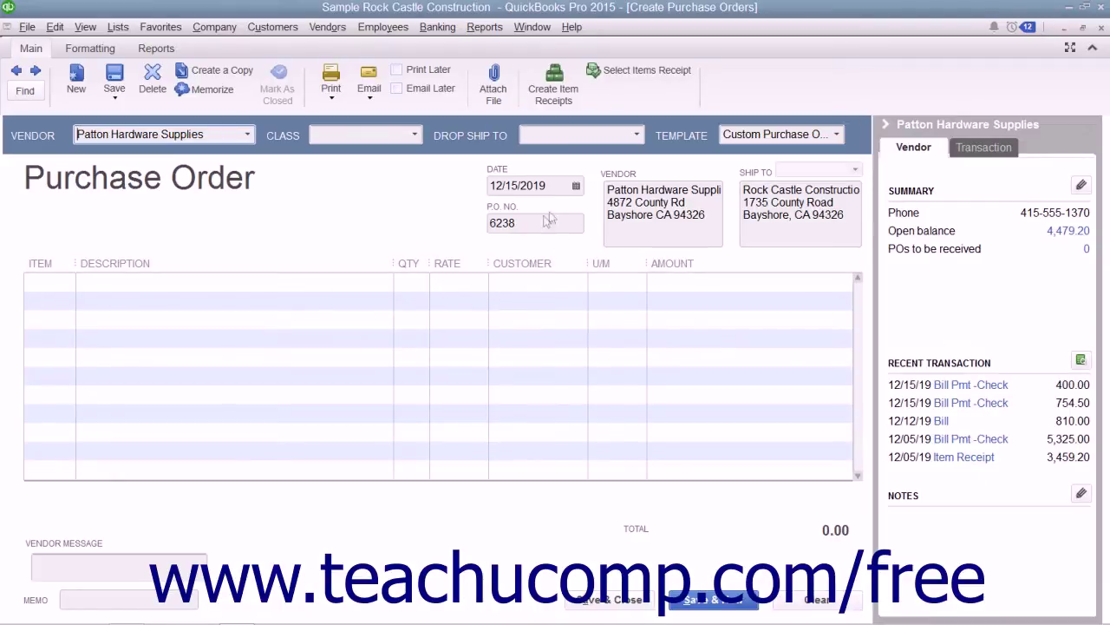
{"action": "left_click", "coordinate": [576, 185]}
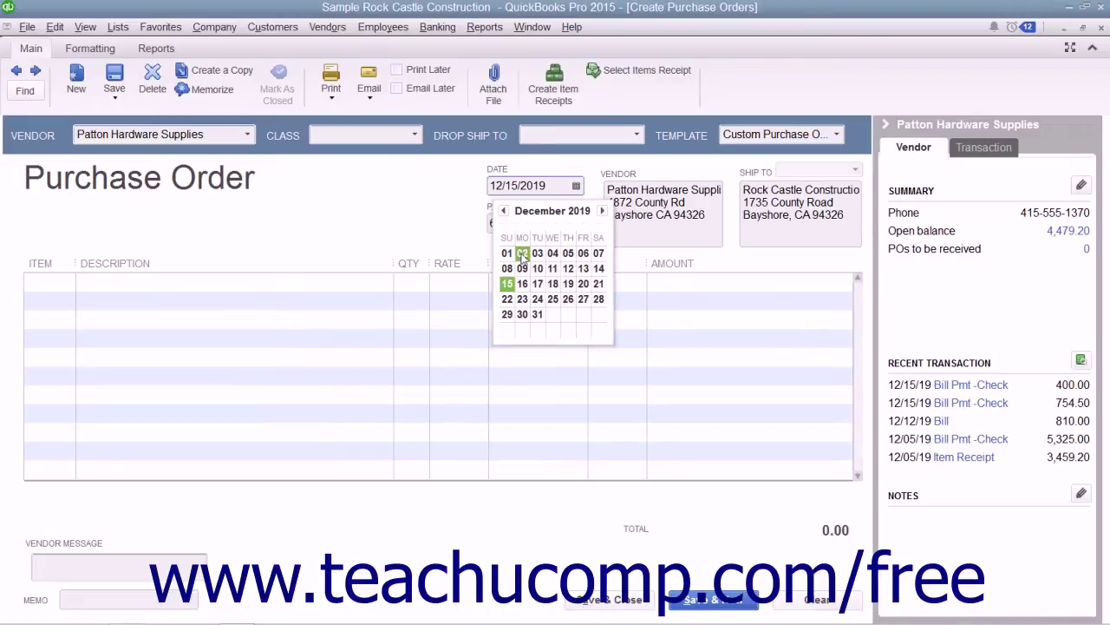
- Pick 02 in the calendar so the order is dated 12/02/2019
{"action": "left_click", "coordinate": [522, 253]}
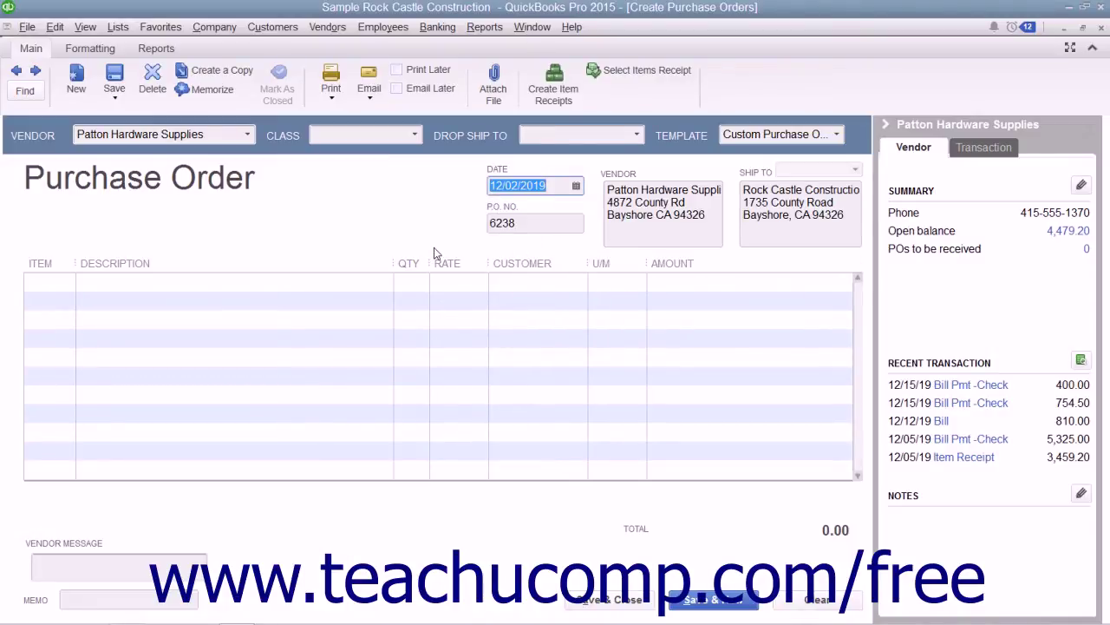
{"action": "left_click", "coordinate": [537, 223]}
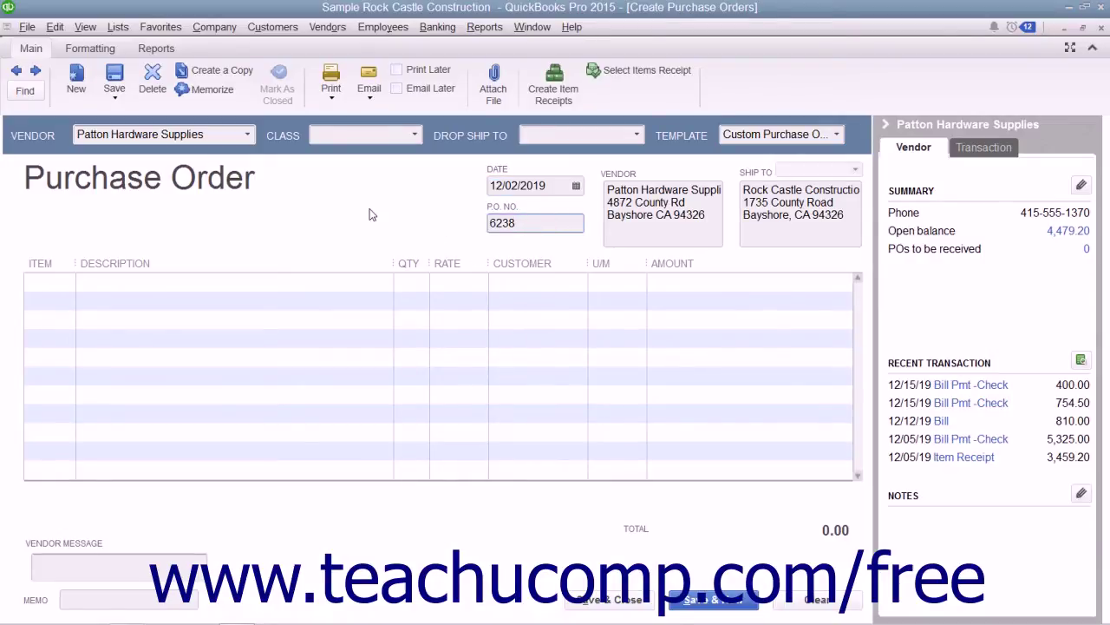
{"action": "left_click", "coordinate": [746, 174]}
{"action": "left_click", "coordinate": [637, 136]}
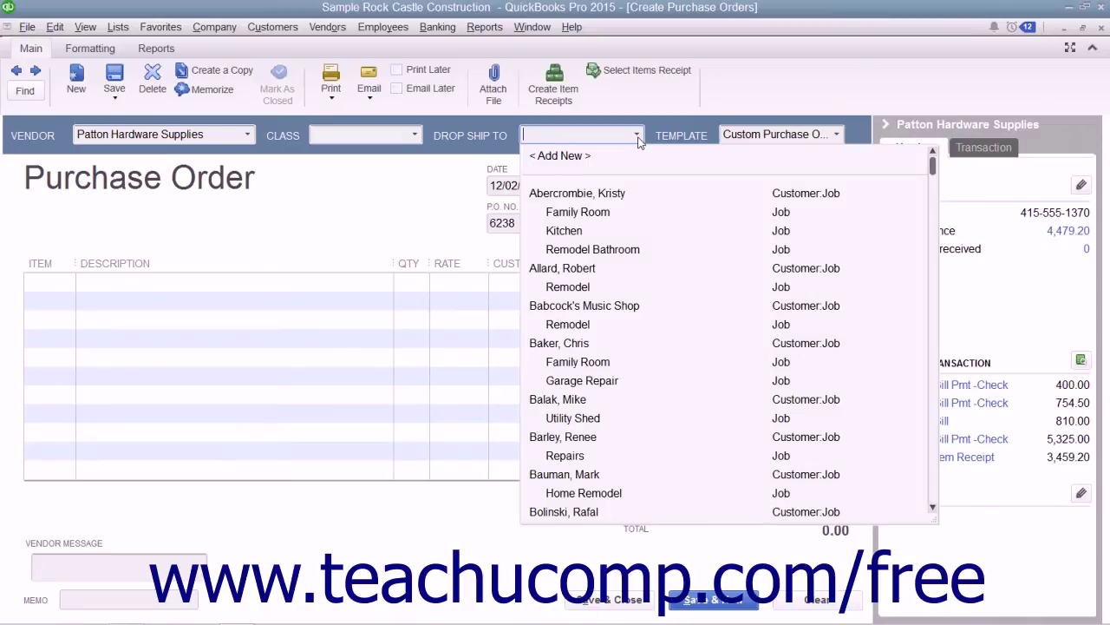
{"action": "left_click", "coordinate": [638, 137]}
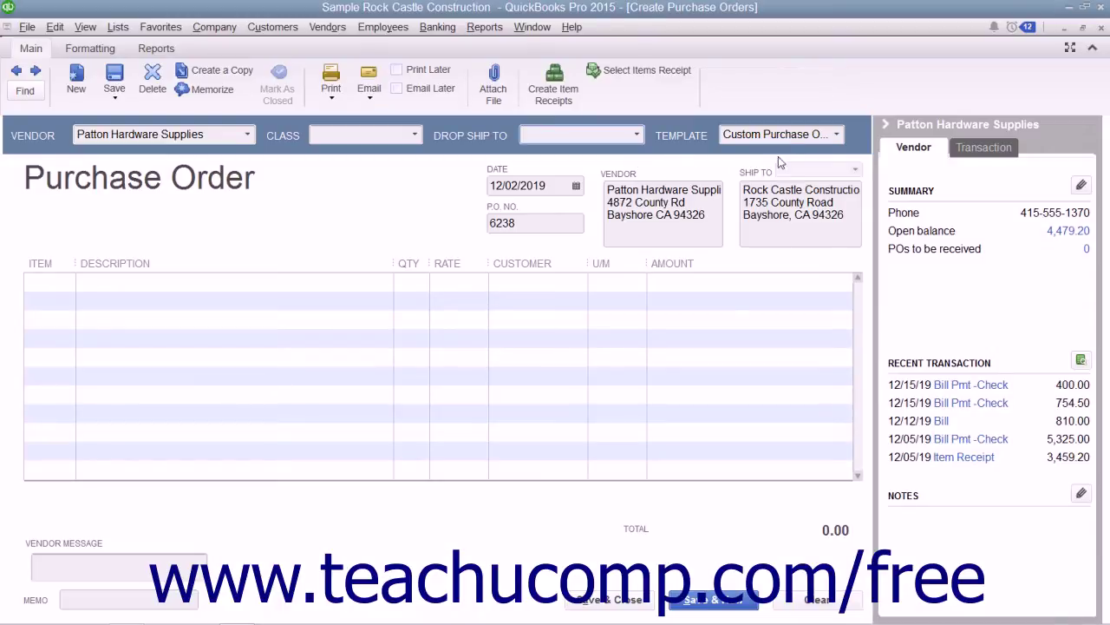
{"action": "left_click", "coordinate": [836, 137]}
{"action": "left_click", "coordinate": [833, 156]}
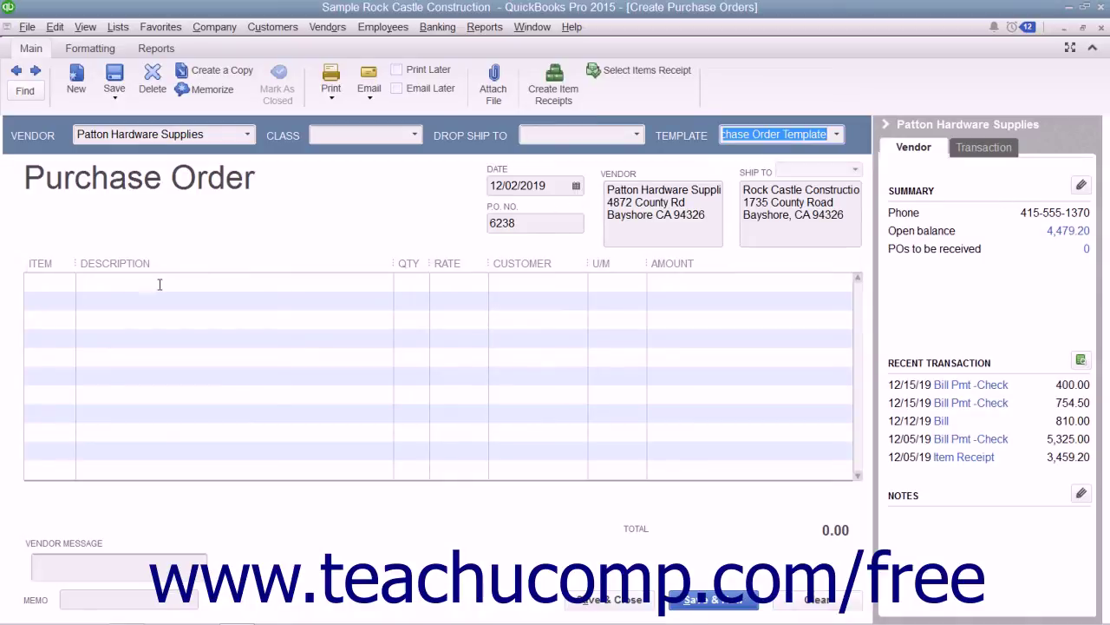
{"action": "left_click", "coordinate": [55, 282]}
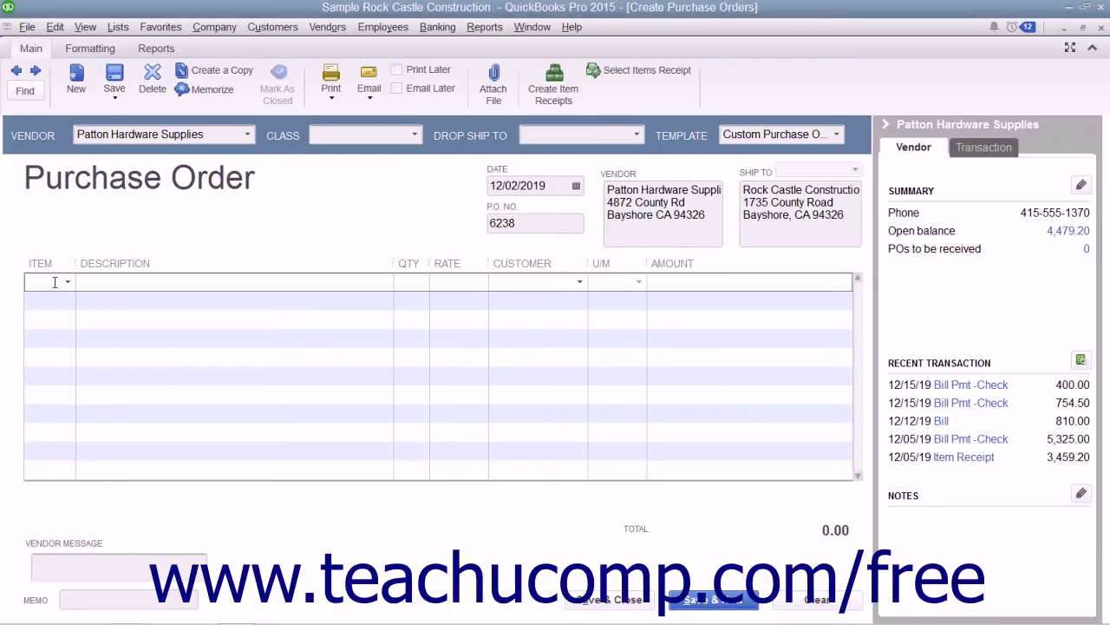
- Add the Cabinets:Dark Pine item, quantity 2 at 1,500.00, for a 3,000.00 line amount
{"action": "type", "text": "c"}
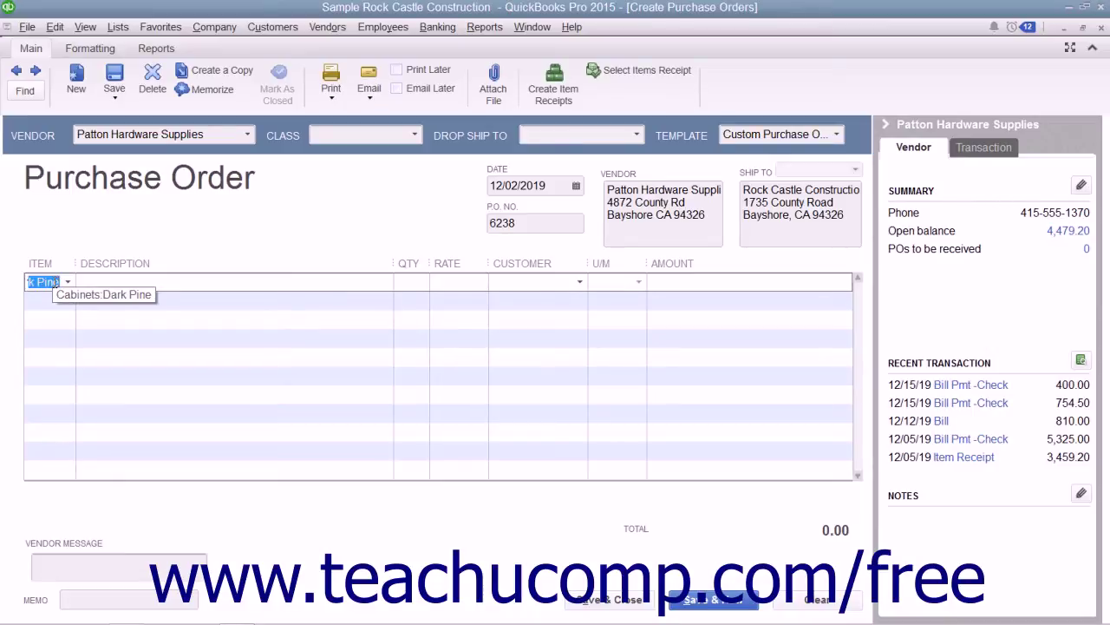
{"action": "left_click", "coordinate": [67, 281]}
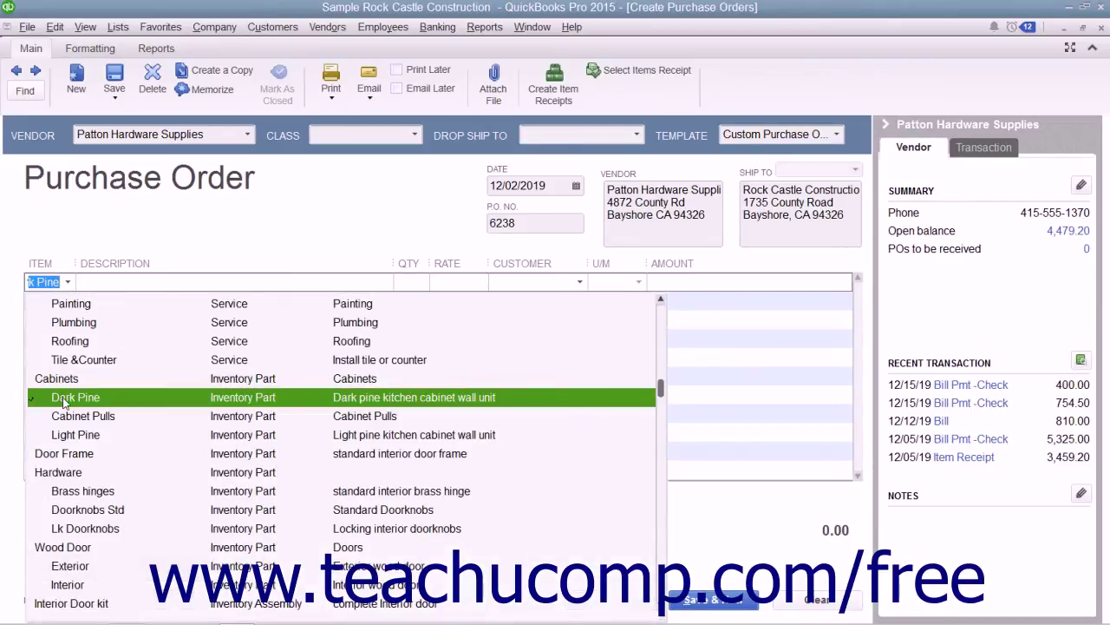
{"action": "left_click", "coordinate": [63, 399]}
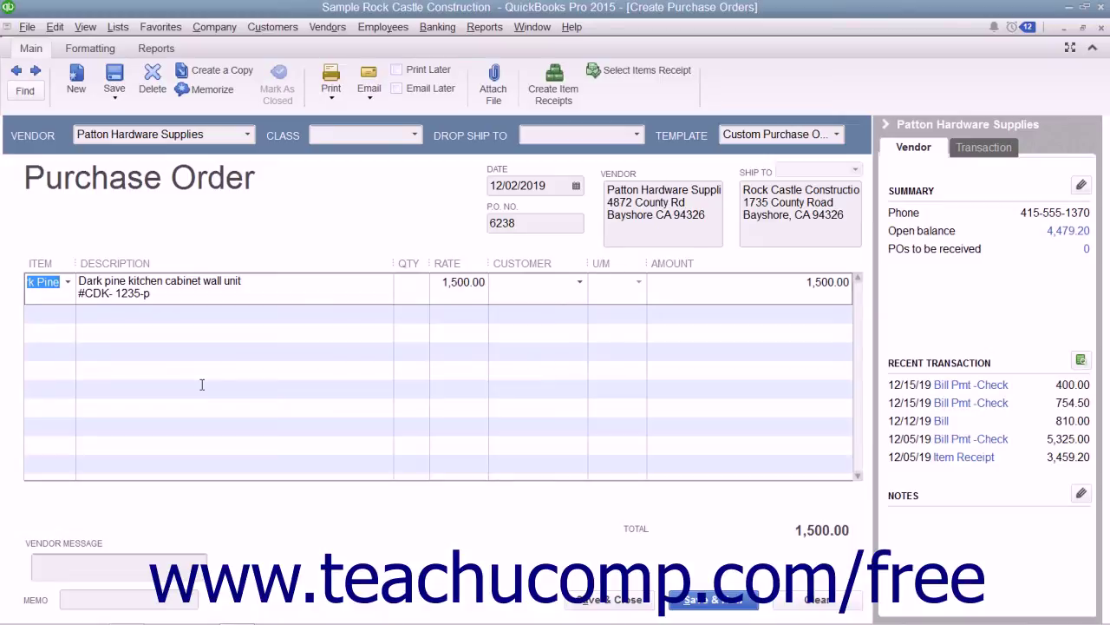
{"action": "left_click", "coordinate": [282, 287]}
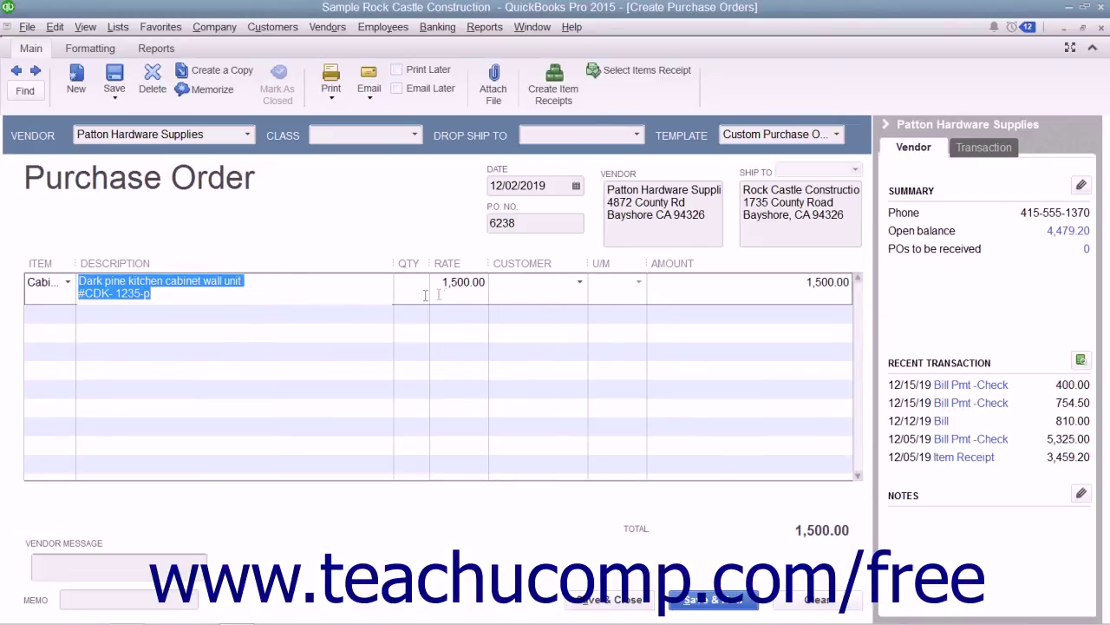
{"action": "left_click", "coordinate": [453, 287]}
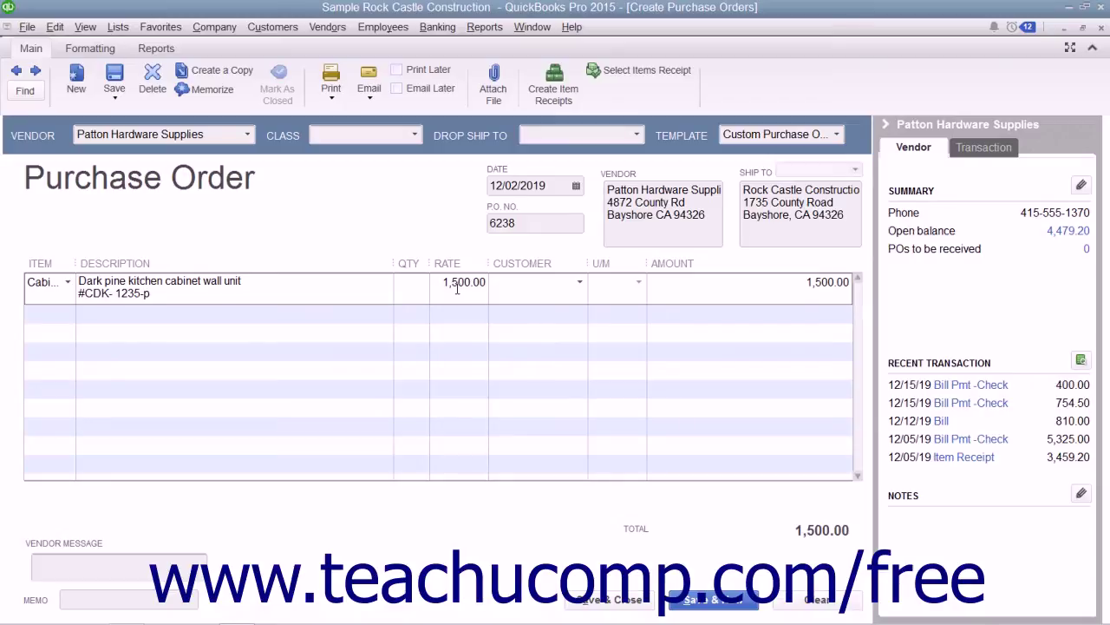
{"action": "left_click", "coordinate": [418, 284]}
{"action": "type", "text": "2"}
{"action": "key", "text": "Tab"}
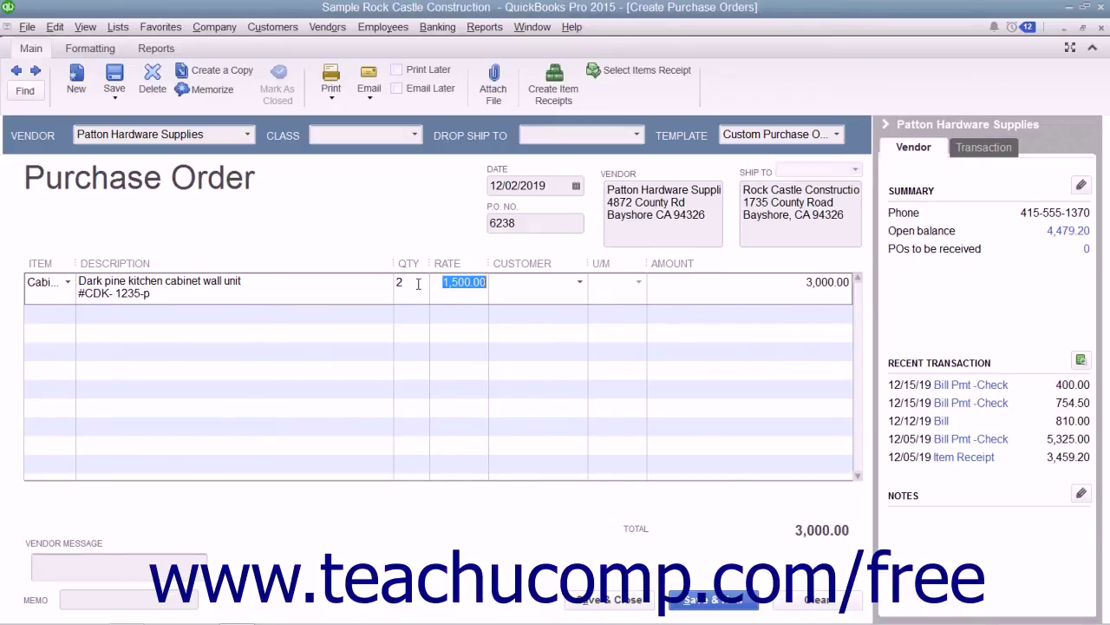
{"action": "left_click", "coordinate": [774, 282]}
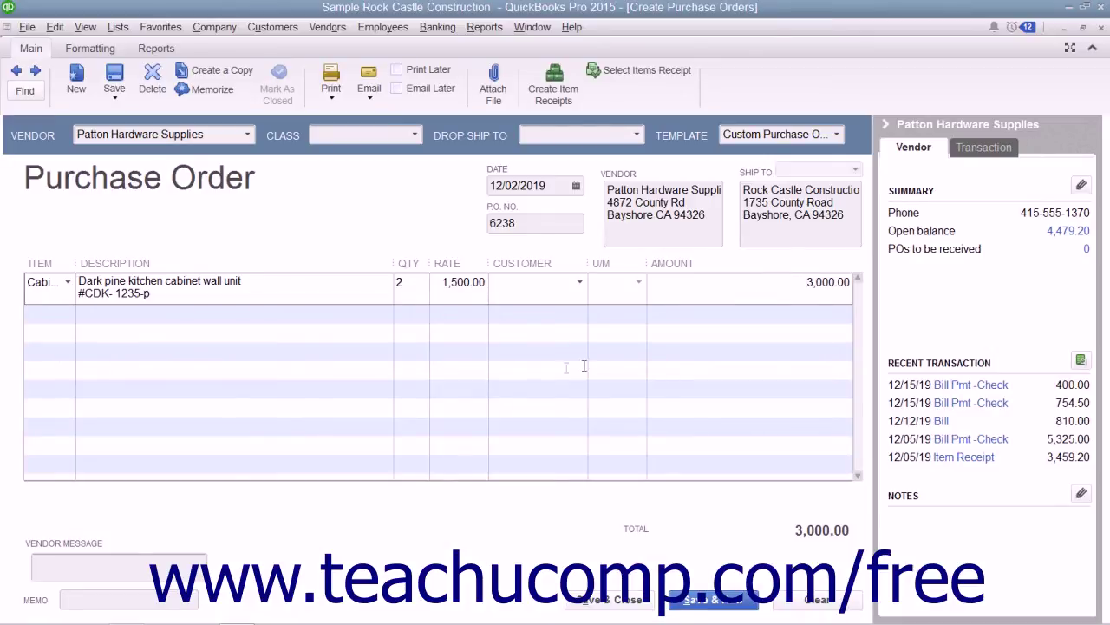
- Enter 'Please rush ship!' in the Vendor Message field
{"action": "left_click", "coordinate": [168, 565]}
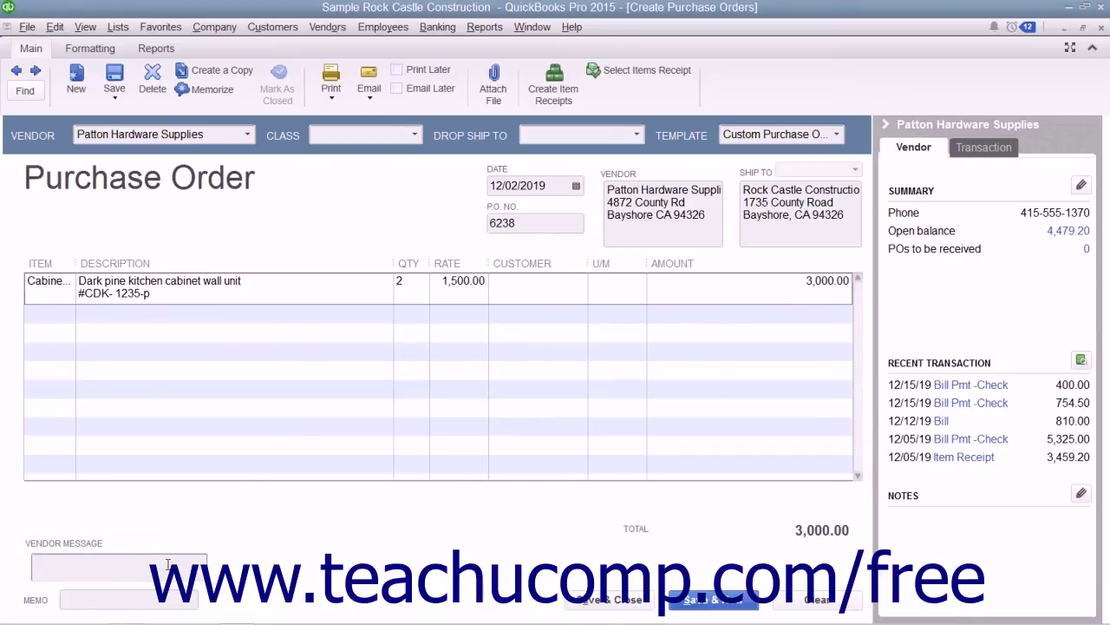
{"action": "type", "text": "Please rush ship!"}
{"action": "left_click", "coordinate": [114, 597]}
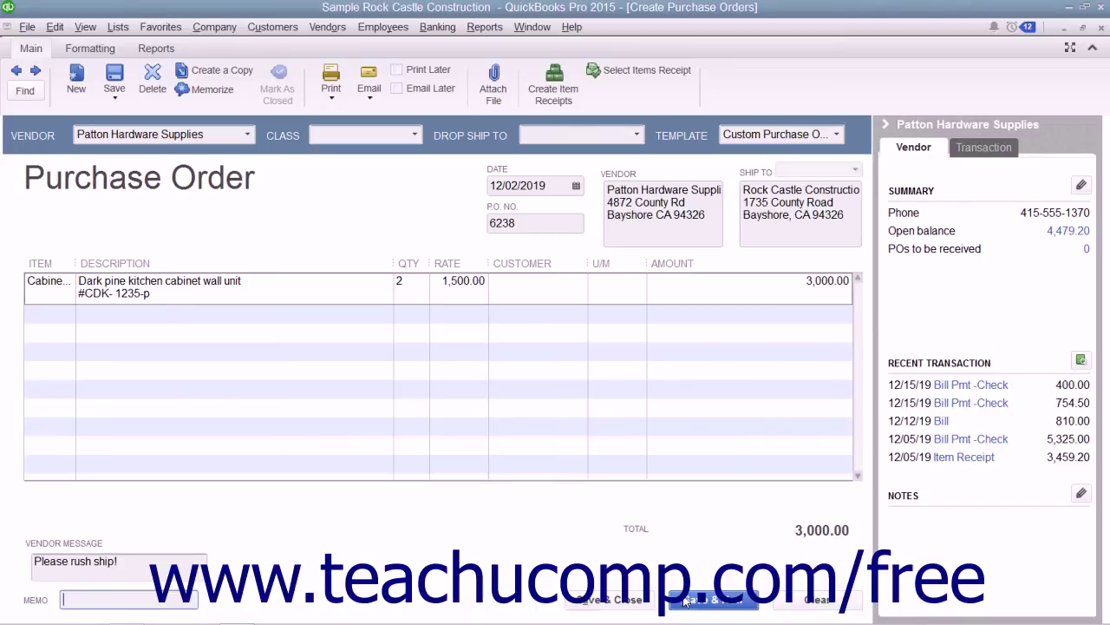
- Save and close the purchase order, skipping the spelling check
{"action": "left_click", "coordinate": [632, 601]}
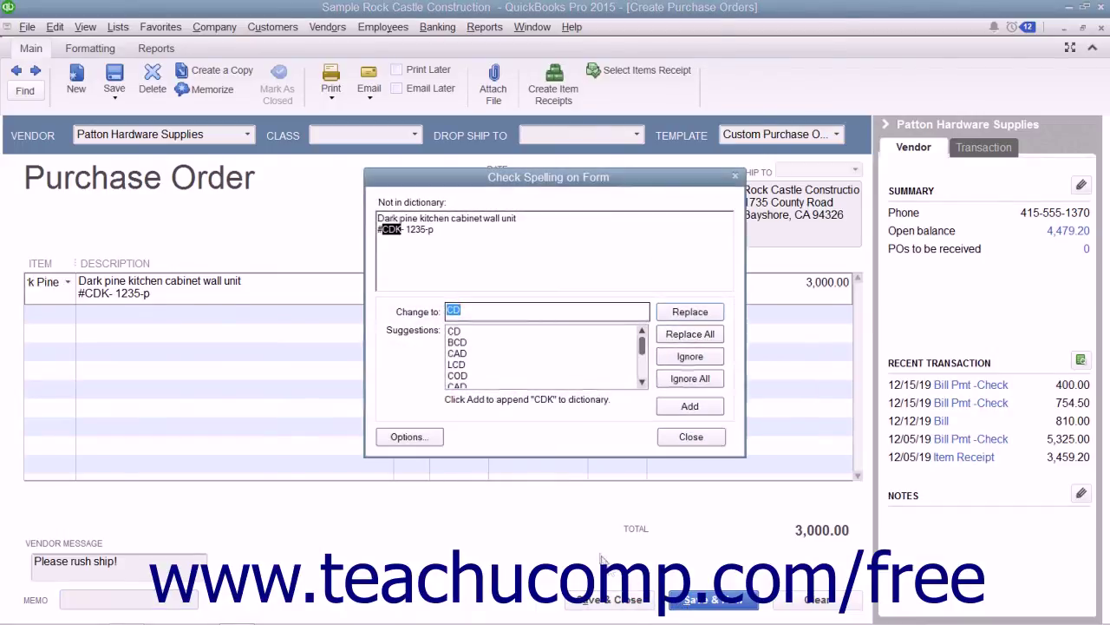
{"action": "left_click", "coordinate": [688, 406]}
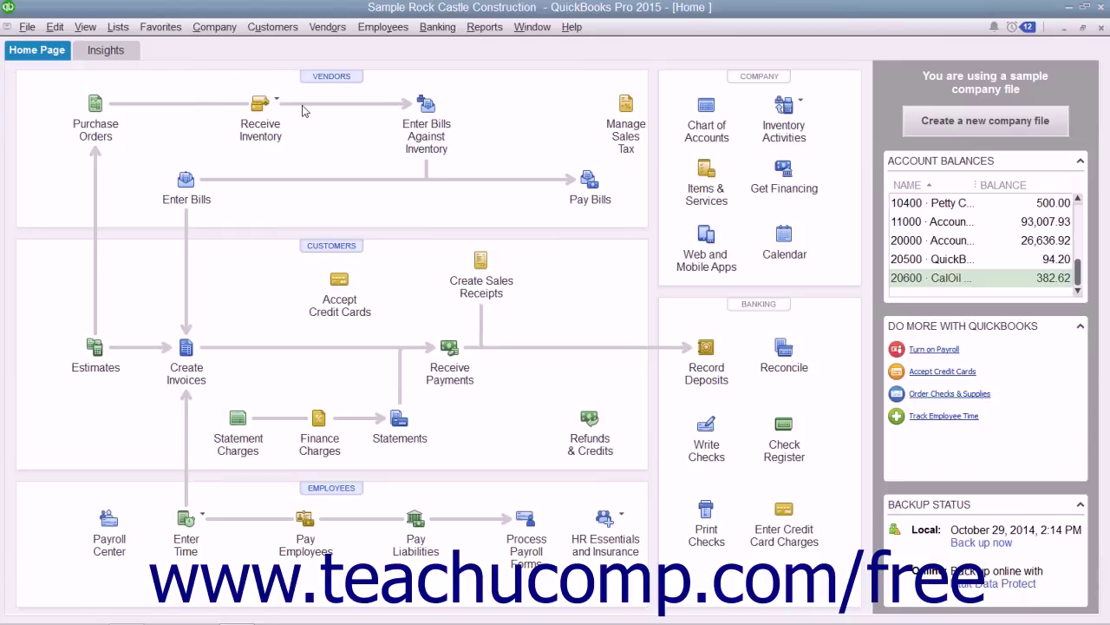
- Open the Chart of Accounts and double-click 90100 · Purchase Orders for its QuickReport
{"action": "left_click", "coordinate": [118, 27]}
{"action": "left_click", "coordinate": [130, 44]}
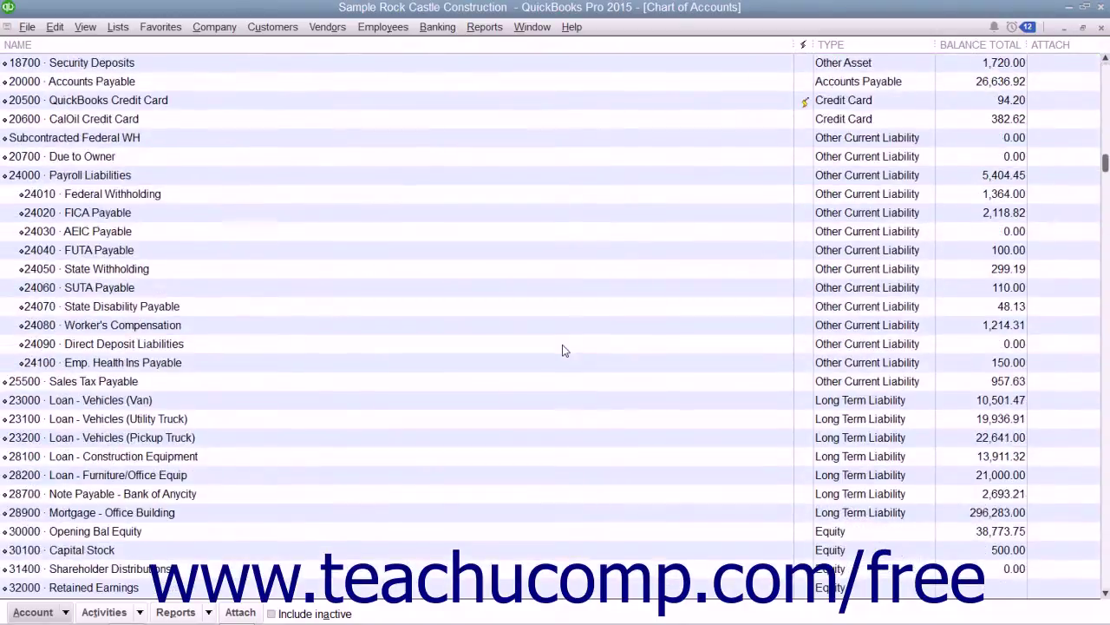
{"action": "scroll", "coordinate": [562, 349], "scroll_direction": "down", "scroll_amount": 20}
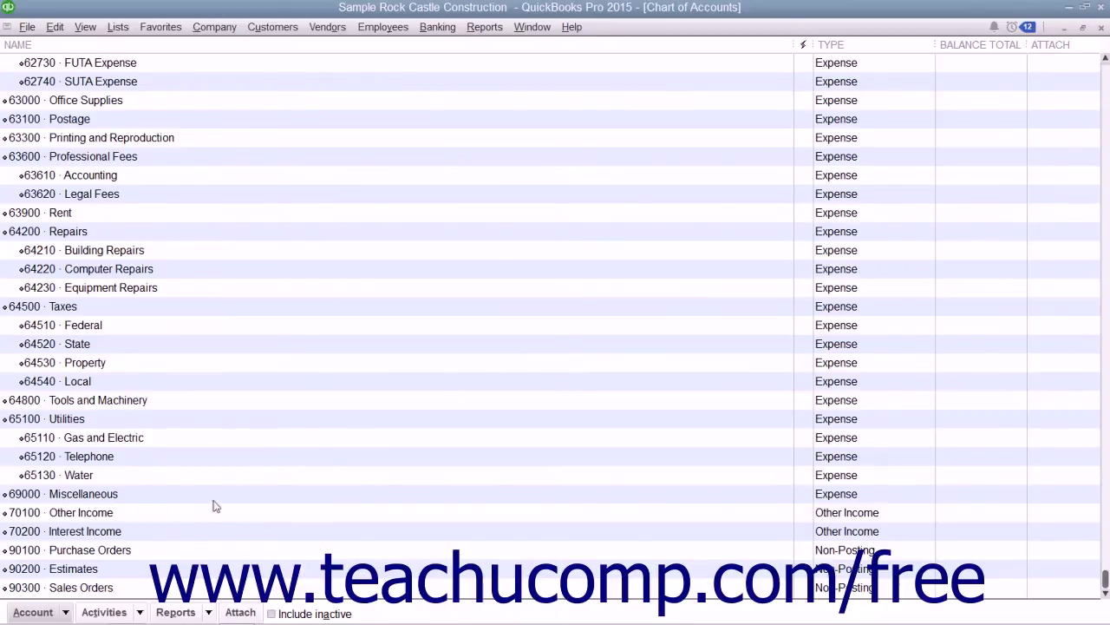
{"action": "left_click", "coordinate": [137, 551]}
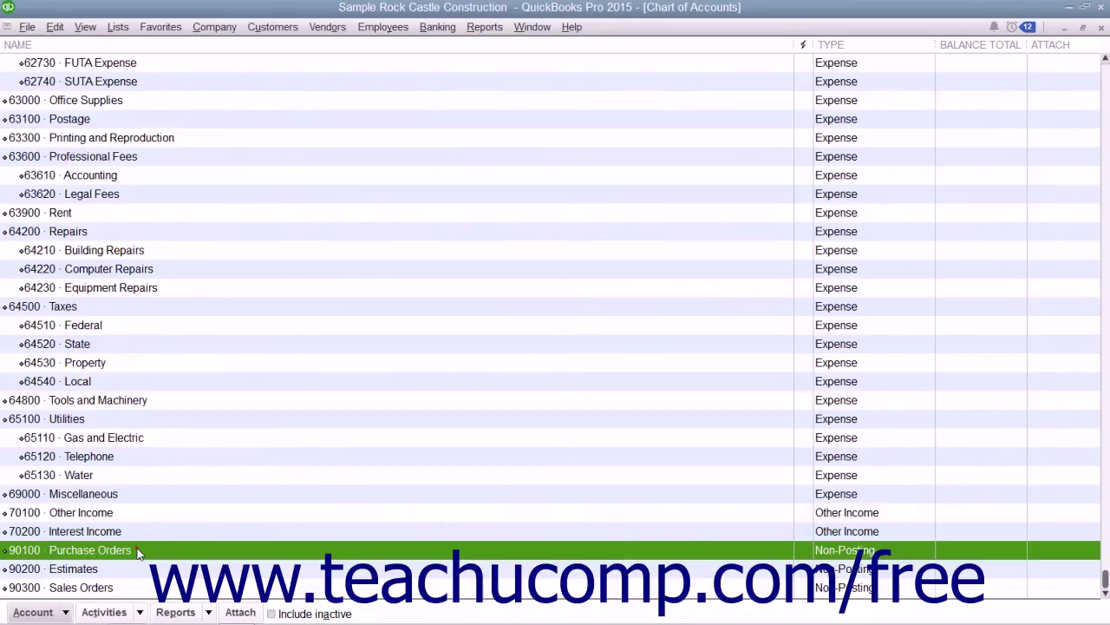
{"action": "double_click", "coordinate": [136, 550]}
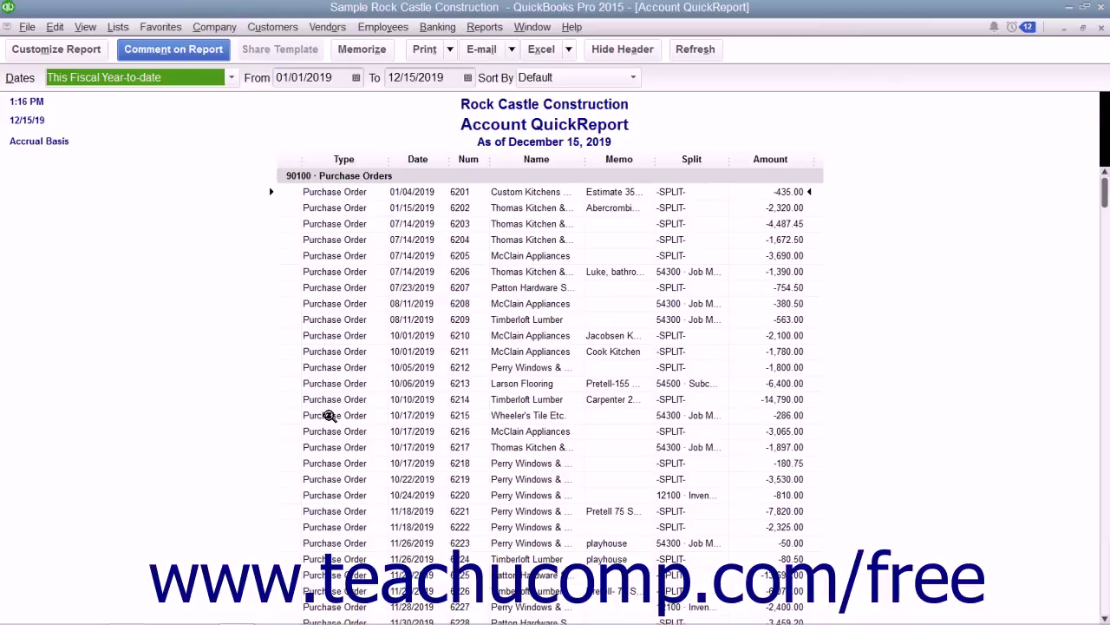